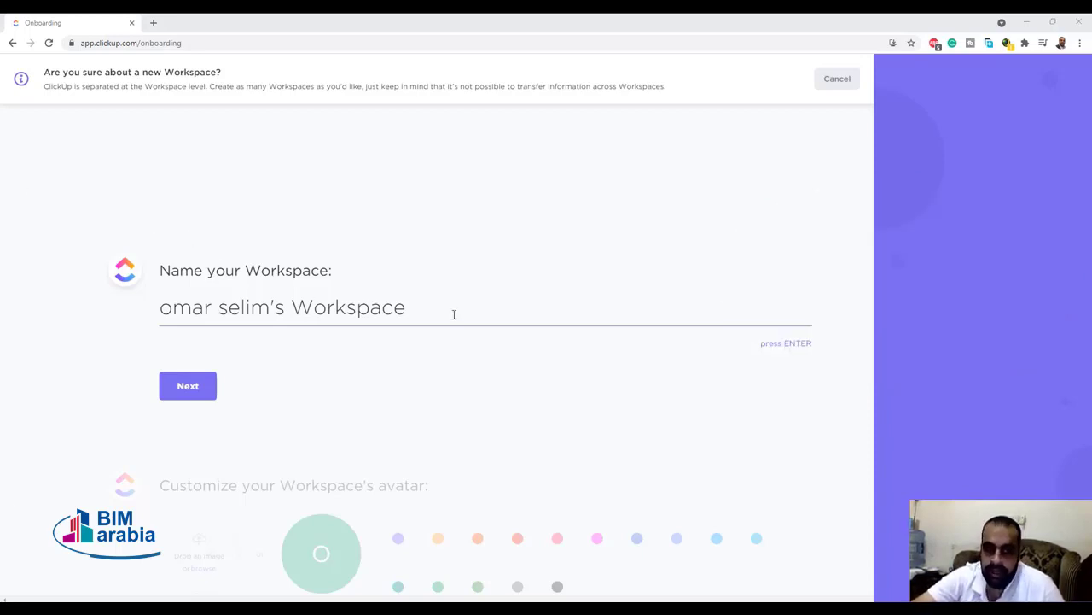
# Step: Keep the default workspace name and continue to the avatar step
pyautogui.click(454, 314)
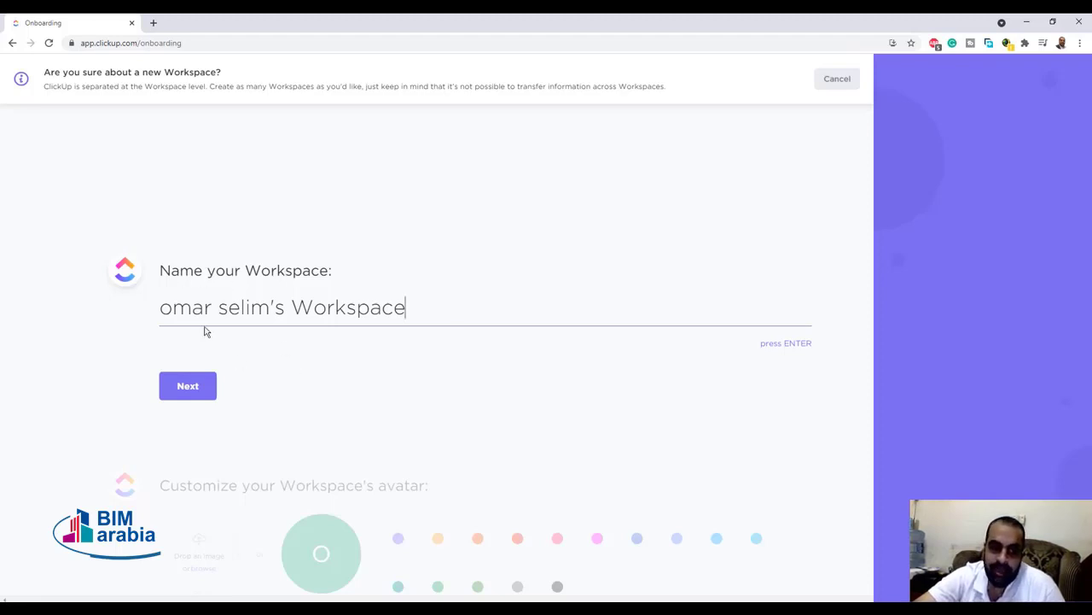
pyautogui.click(204, 390)
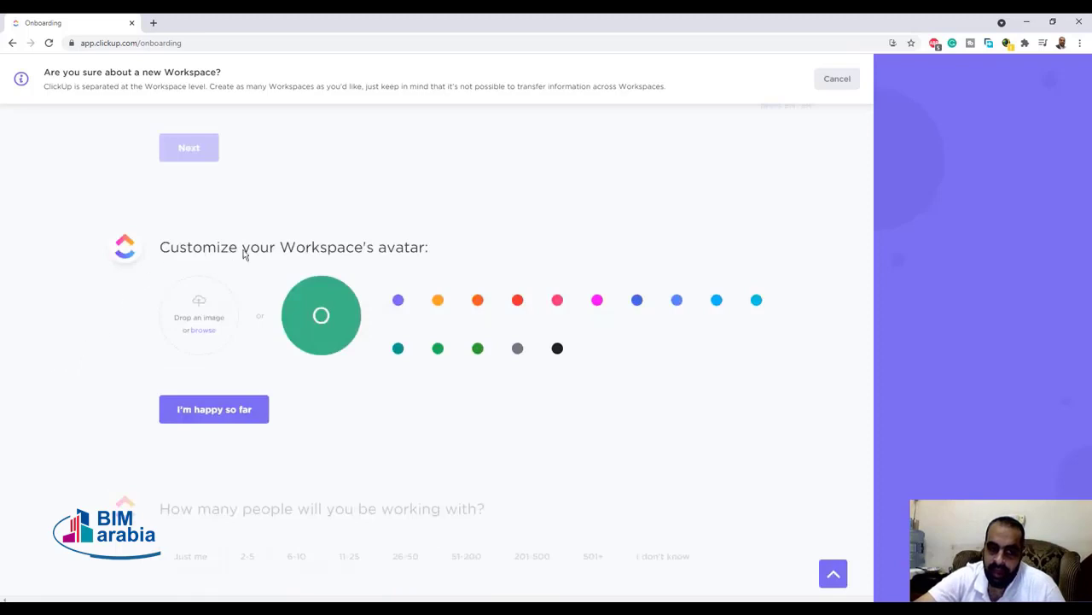
# Step: Upload the portrait photo from the photos folder, crop it, and save it as the workspace avatar
pyautogui.moveTo(207, 332); pyautogui.dragTo(215, 332)
pyautogui.click(202, 331)
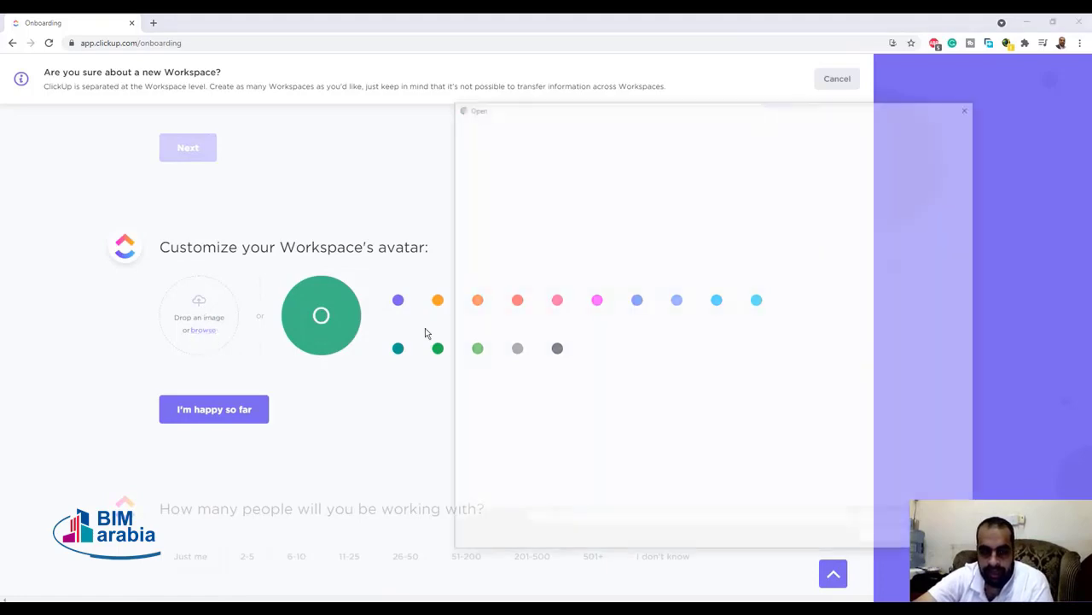
pyautogui.click(811, 290)
pyautogui.scroll(-10, 768, 291)
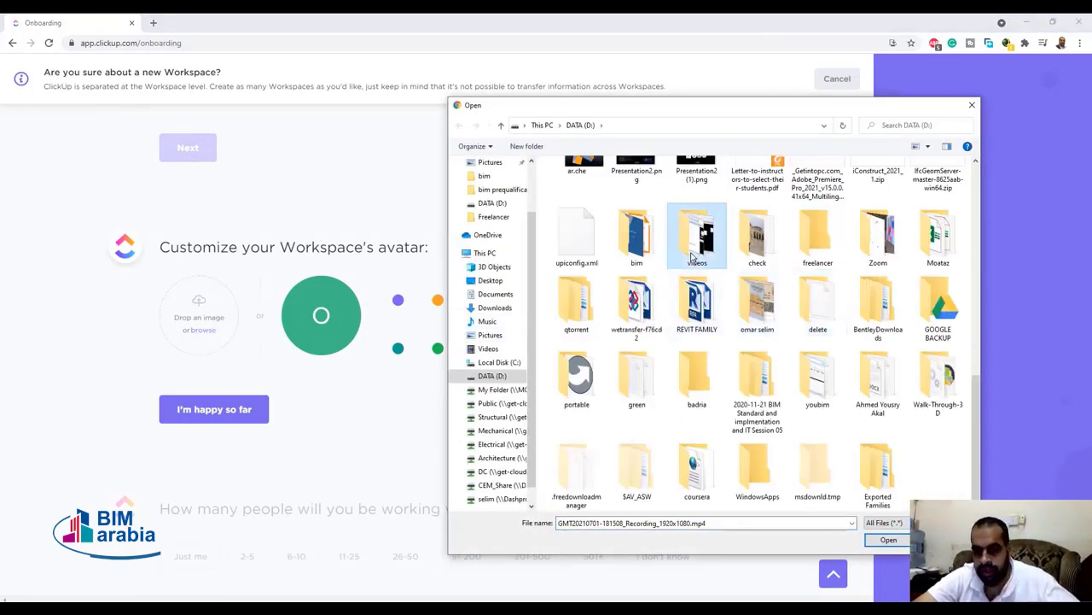
pyautogui.doubleClick(758, 299)
pyautogui.scroll(5, 682, 359)
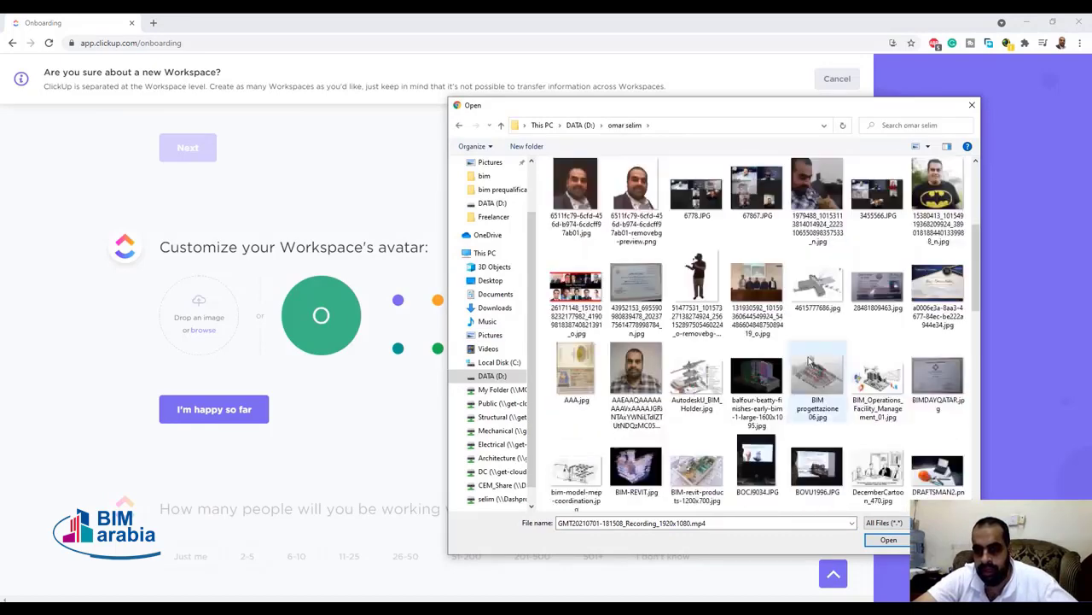
pyautogui.scroll(5, 666, 384)
pyautogui.click(638, 414)
pyautogui.doubleClick(649, 408)
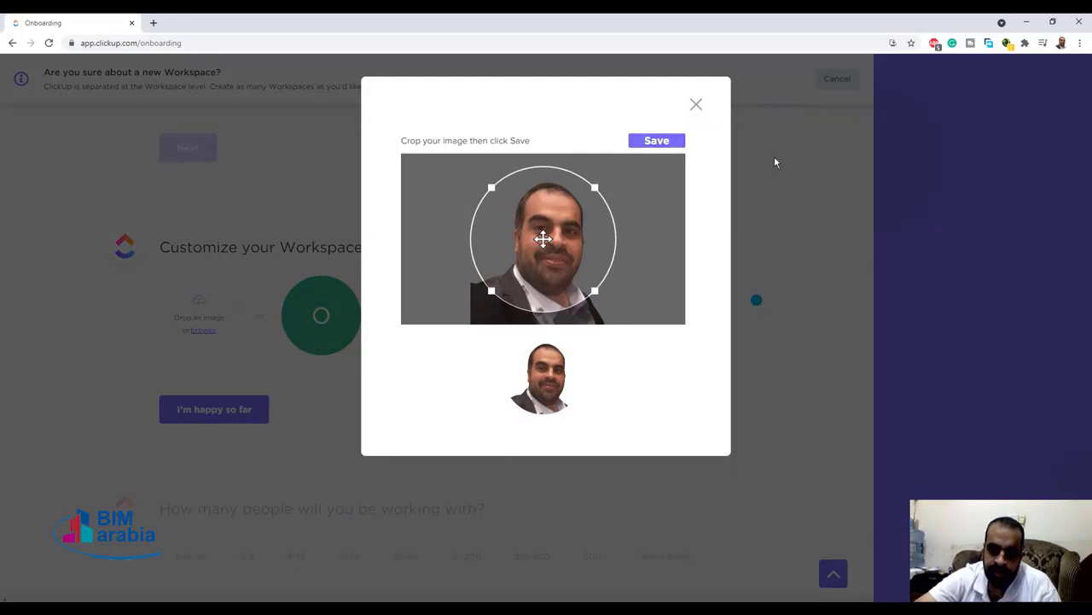
pyautogui.click(657, 142)
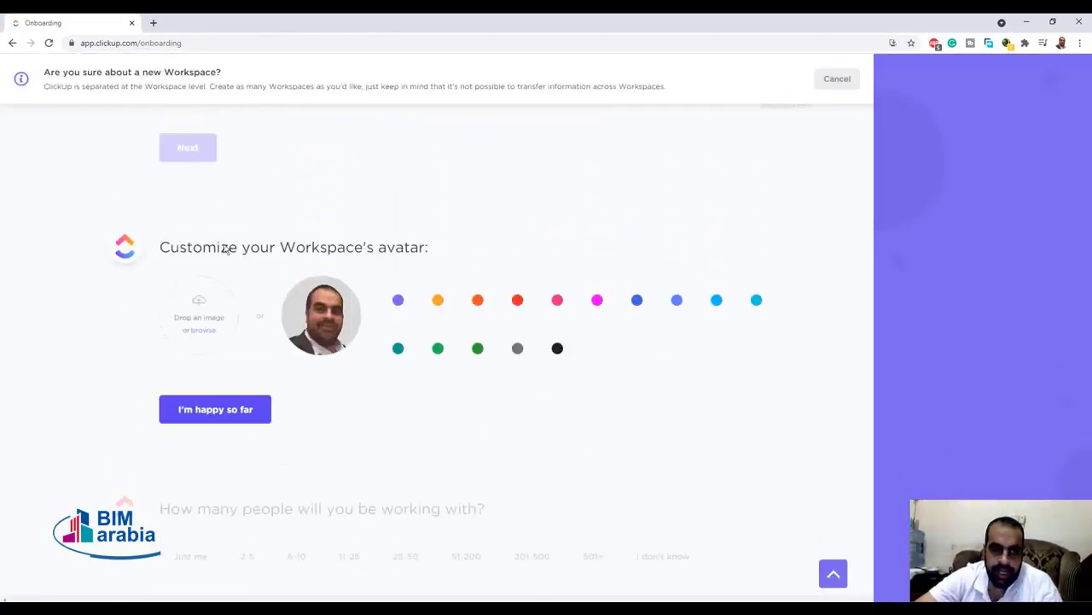
# Step: Accept the avatar, choose a team size of 11-25, and skip inviting anyone
pyautogui.click(219, 415)
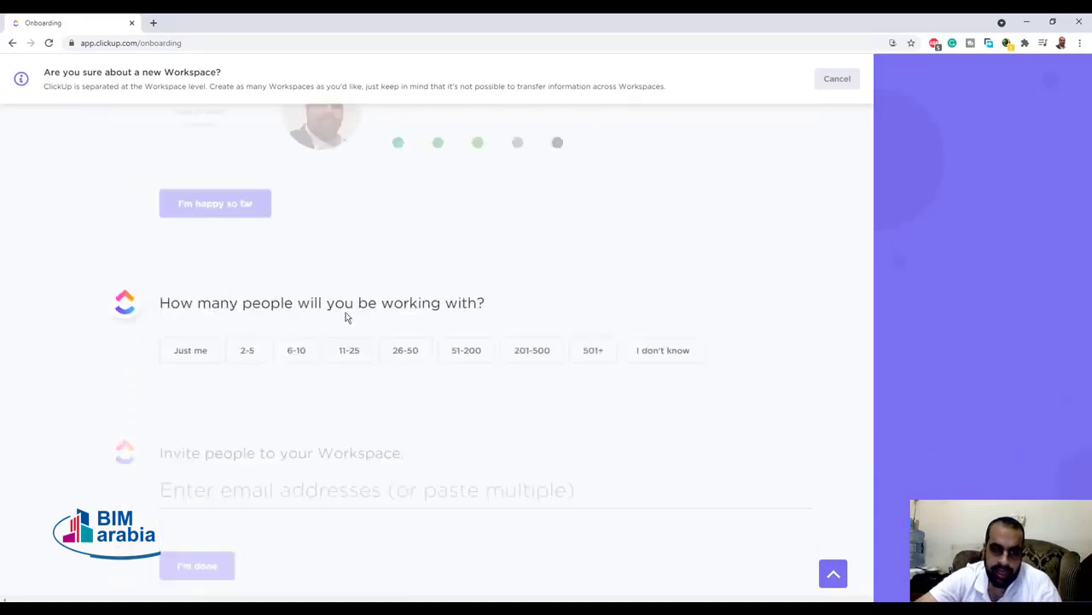
pyautogui.click(350, 352)
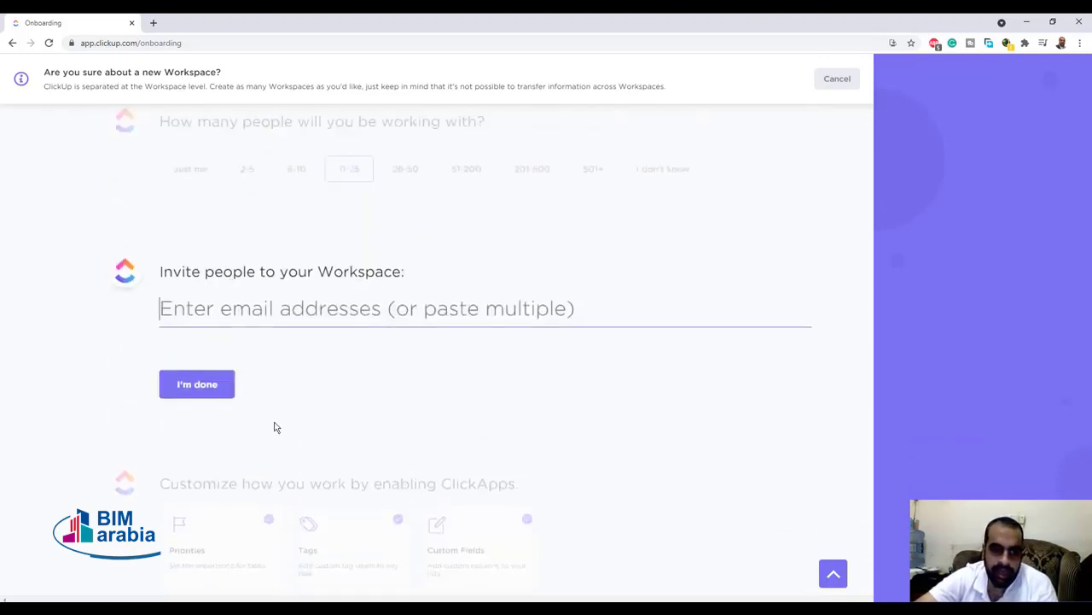
pyautogui.click(209, 385)
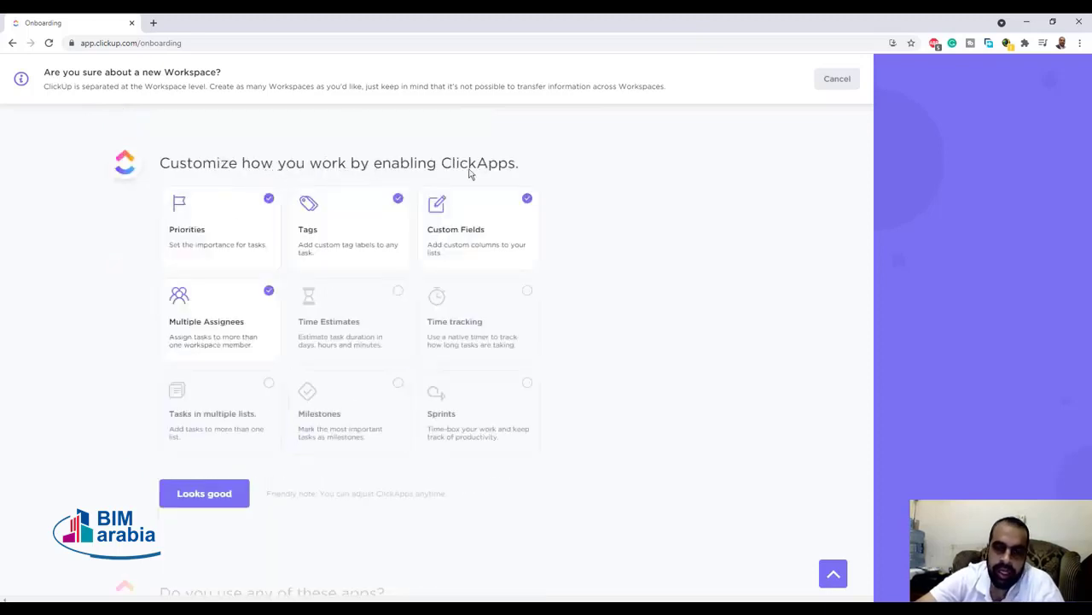
# Step: Enable Time Estimates, Time tracking, Sprints, Milestones and Tasks in multiple lists, then confirm
pyautogui.click(333, 341)
pyautogui.click(487, 351)
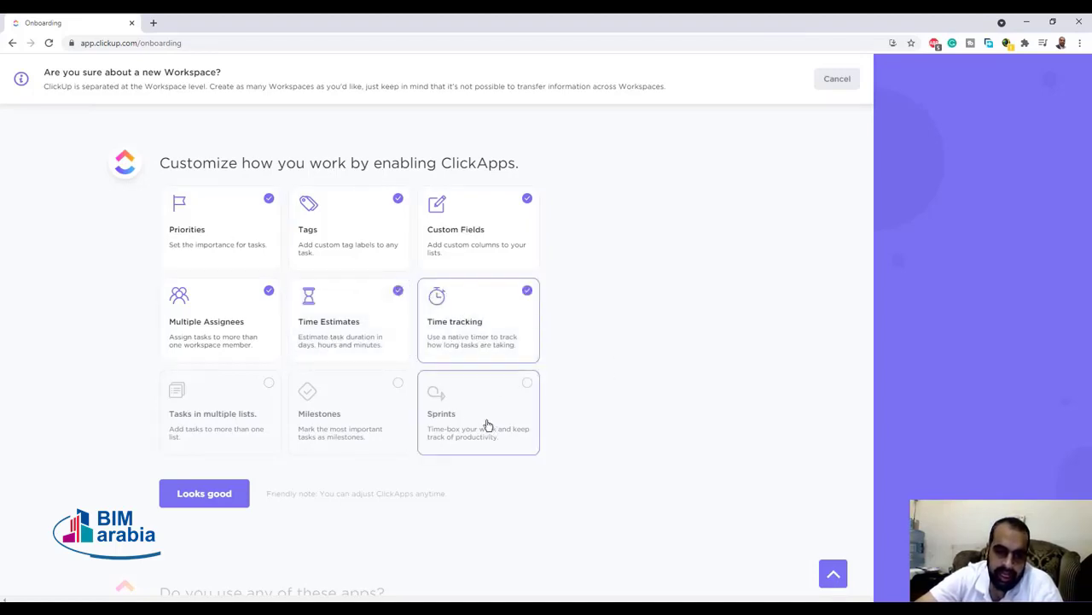
pyautogui.click(457, 420)
pyautogui.click(350, 442)
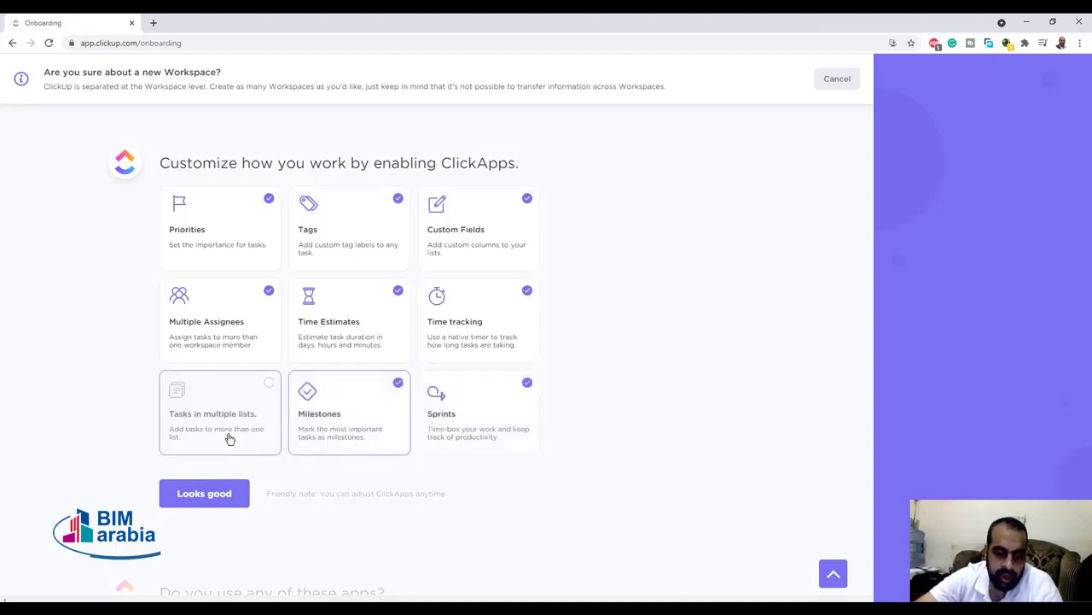
pyautogui.click(175, 435)
pyautogui.scroll(-1, 80, 378)
pyautogui.scroll(1, 80, 378)
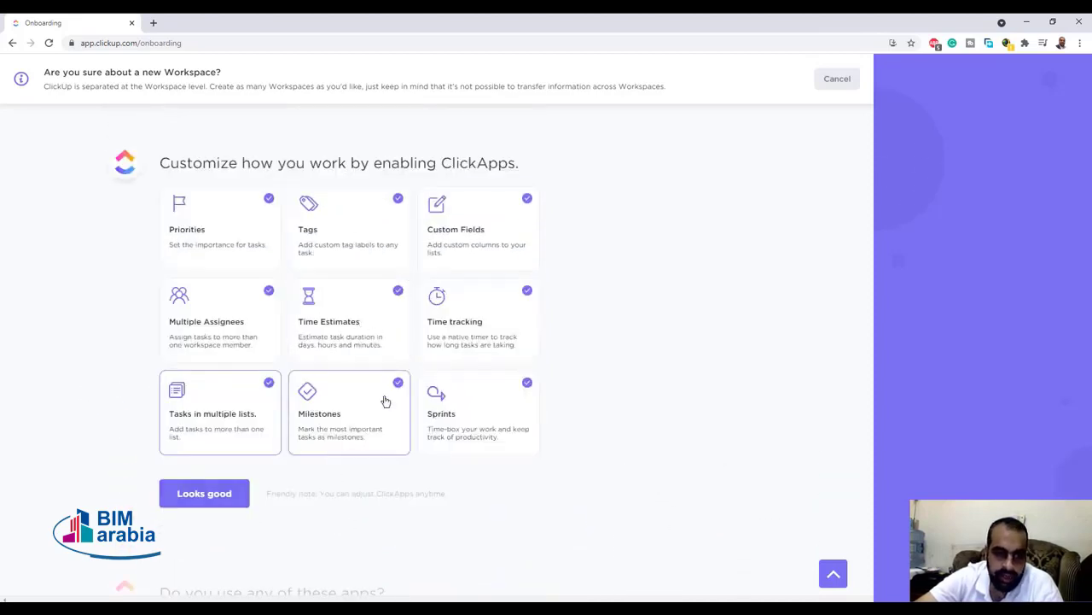
pyautogui.scroll(-2, 159, 392)
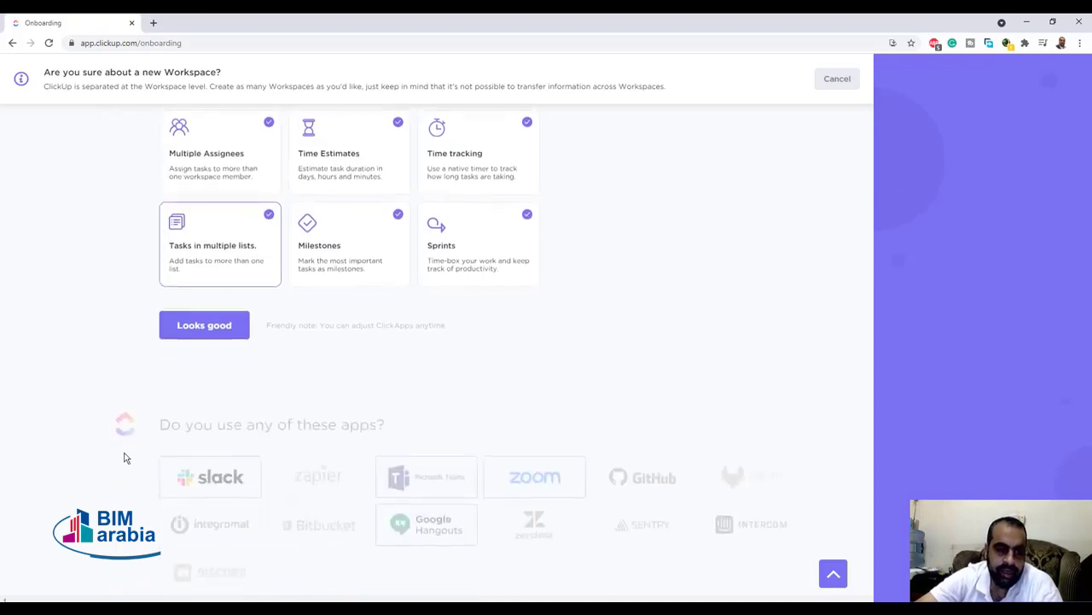
pyautogui.scroll(2, 214, 384)
pyautogui.scroll(-1, 173, 356)
pyautogui.scroll(1, 180, 418)
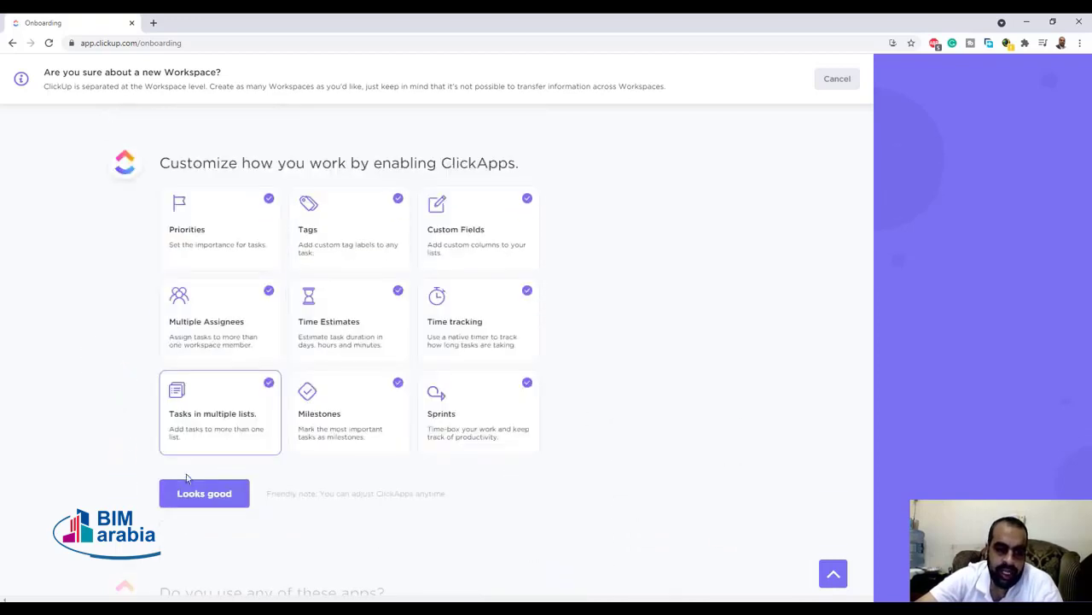
pyautogui.click(190, 494)
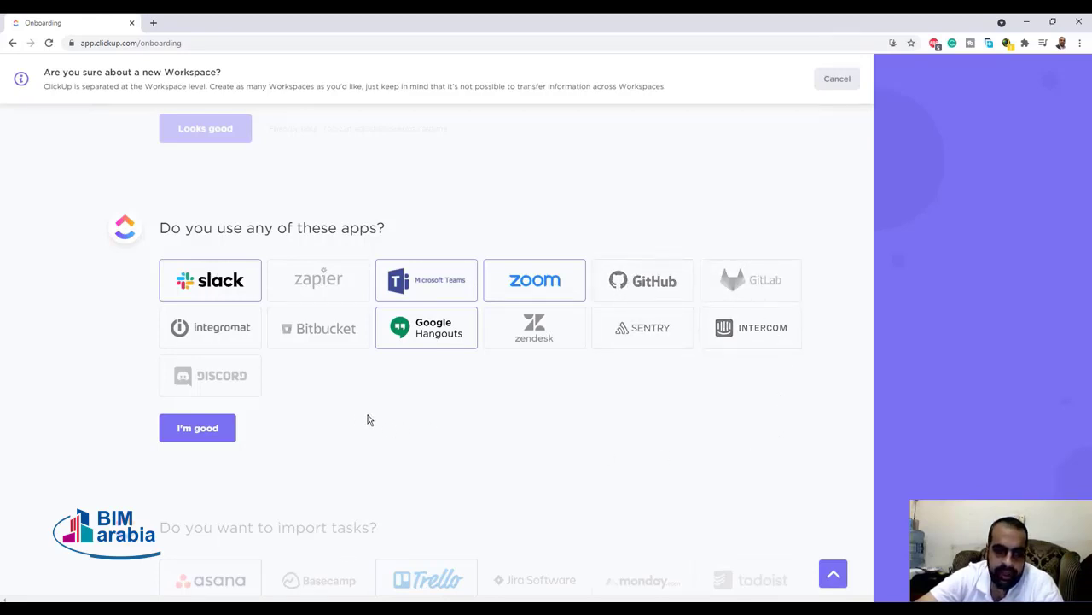
# Step: Skip the integrations and task import steps, then enter the new workspace
pyautogui.click(209, 431)
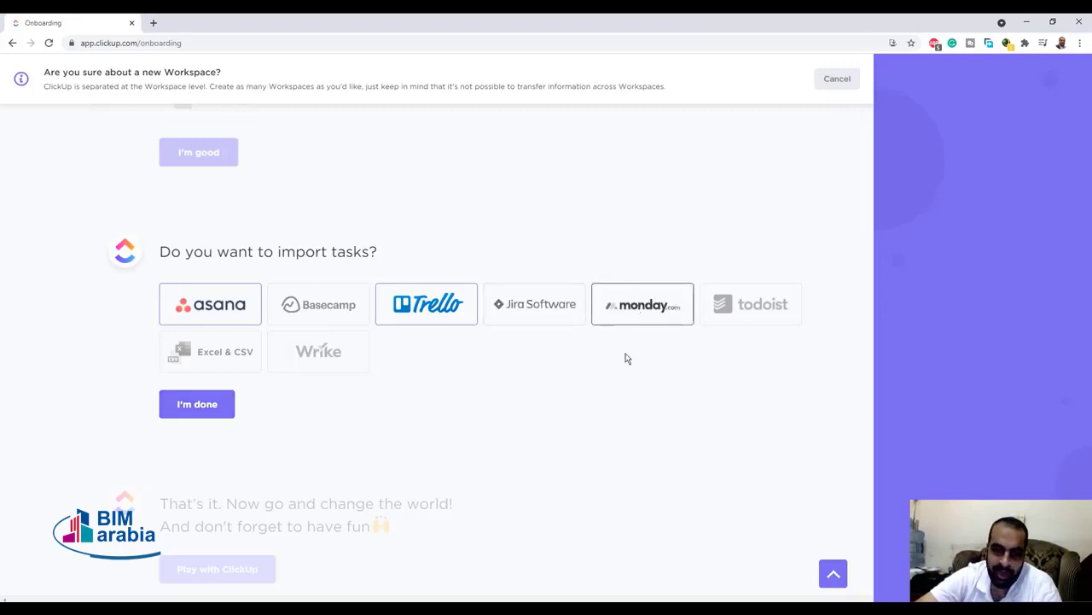
pyautogui.click(194, 412)
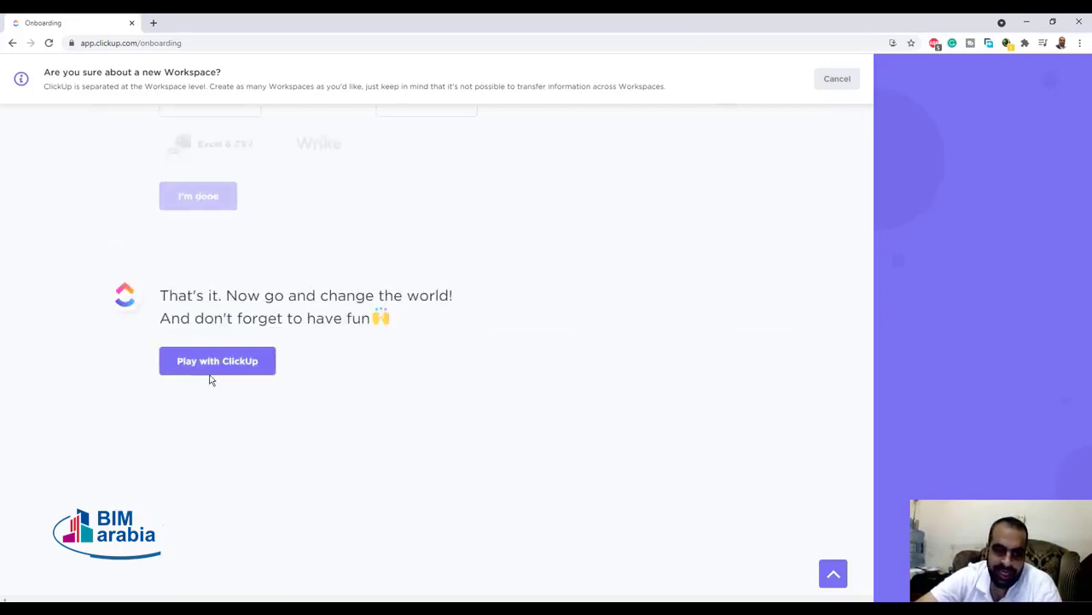
pyautogui.click(251, 363)
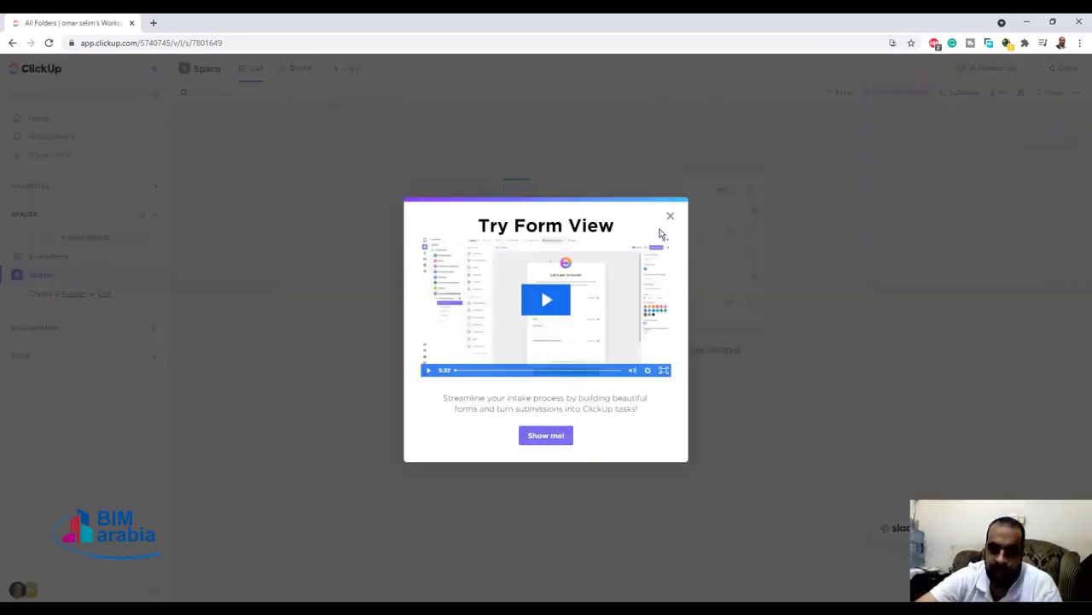
# Step: Dismiss the Form View promotion, switch the Space to Board view, and start a new list
pyautogui.click(670, 216)
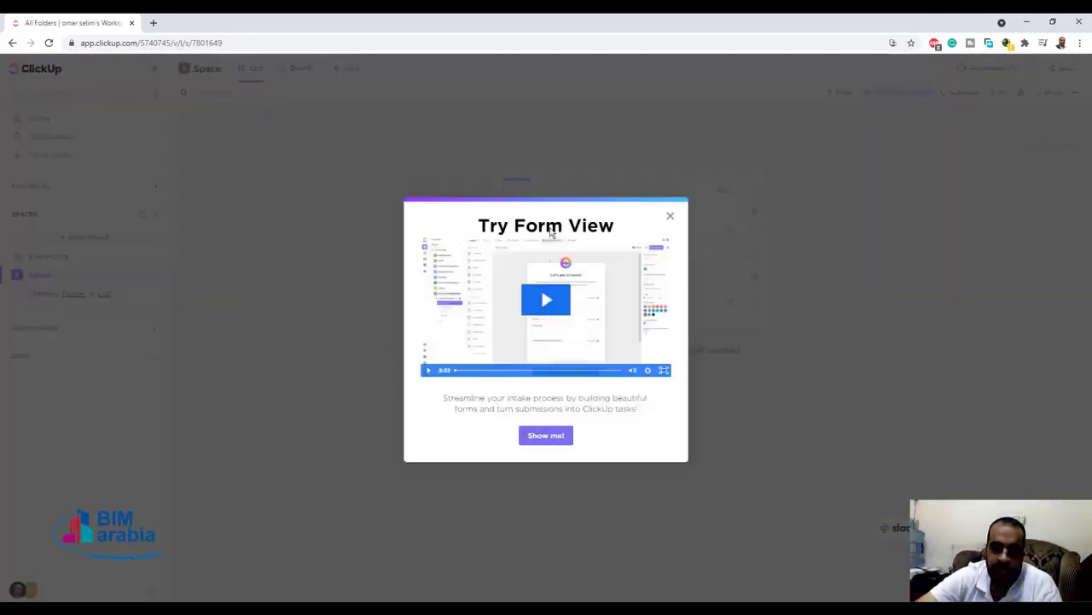
pyautogui.click(670, 216)
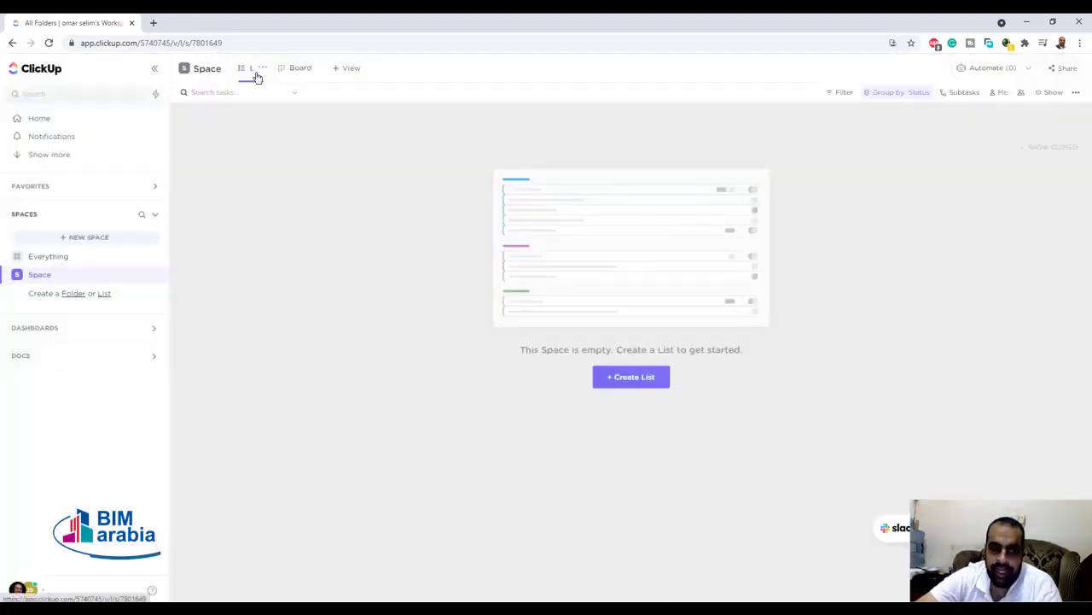
pyautogui.click(297, 72)
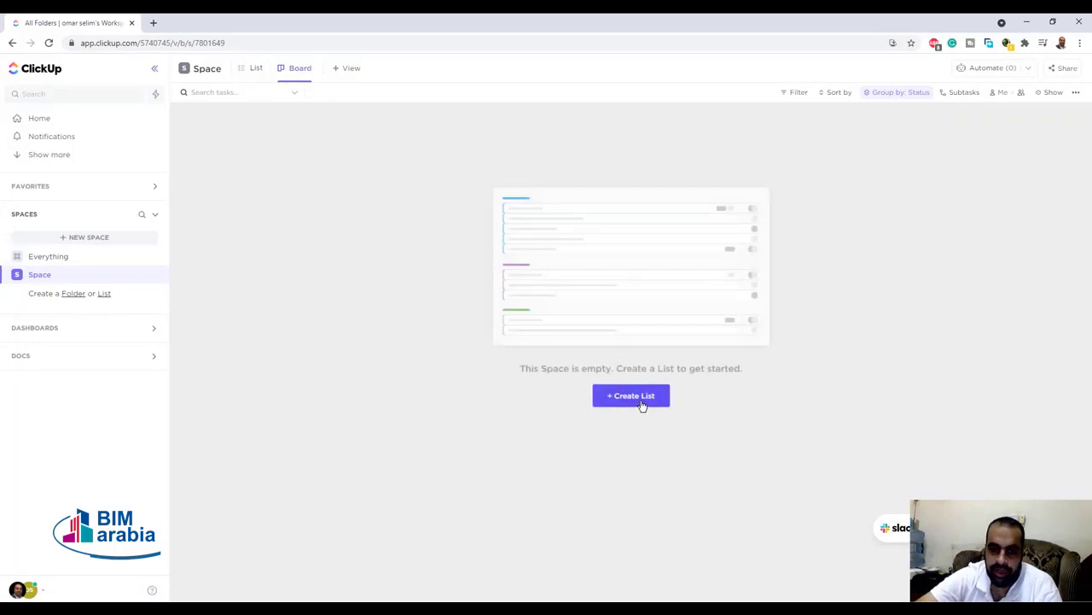
pyautogui.click(642, 406)
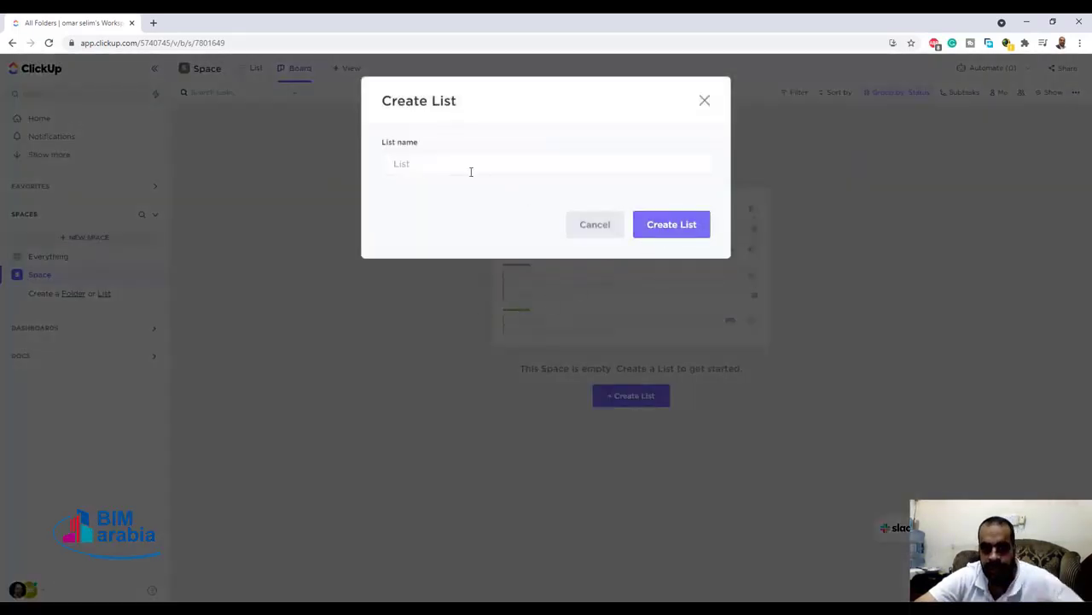
# Step: Name the new list with the user's first name and create it
pyautogui.write('OM')
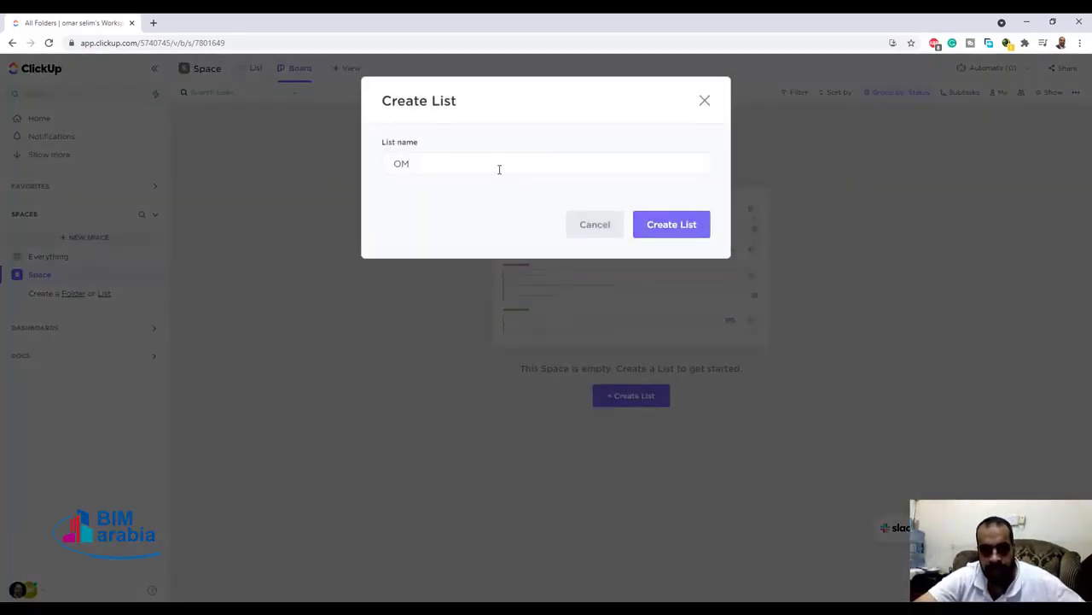
pyautogui.press('BackSpace')
pyautogui.write('ma')
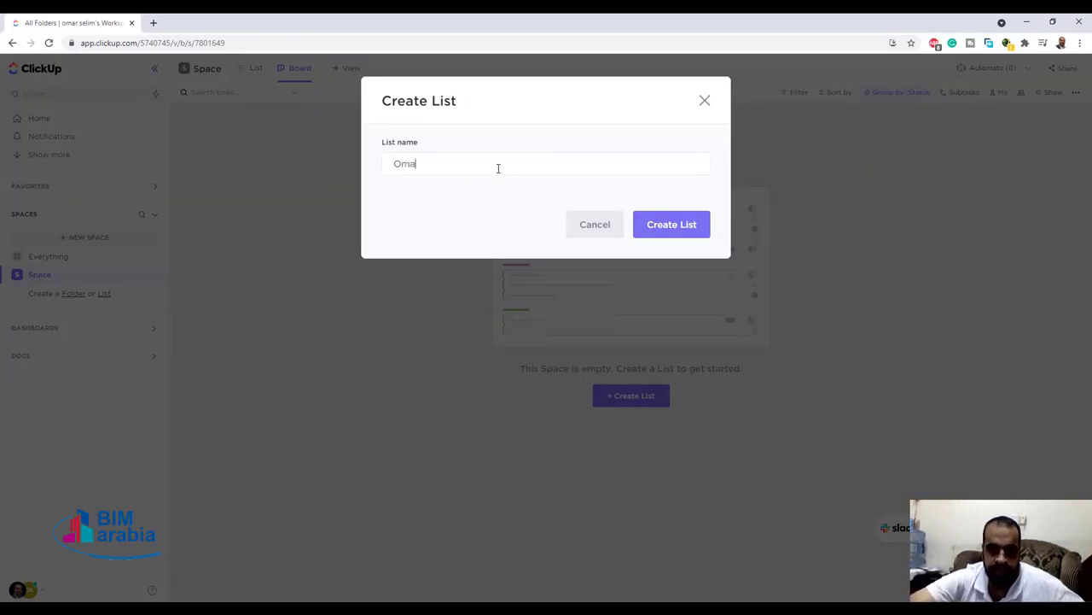
pyautogui.write('r')
pyautogui.click(706, 236)
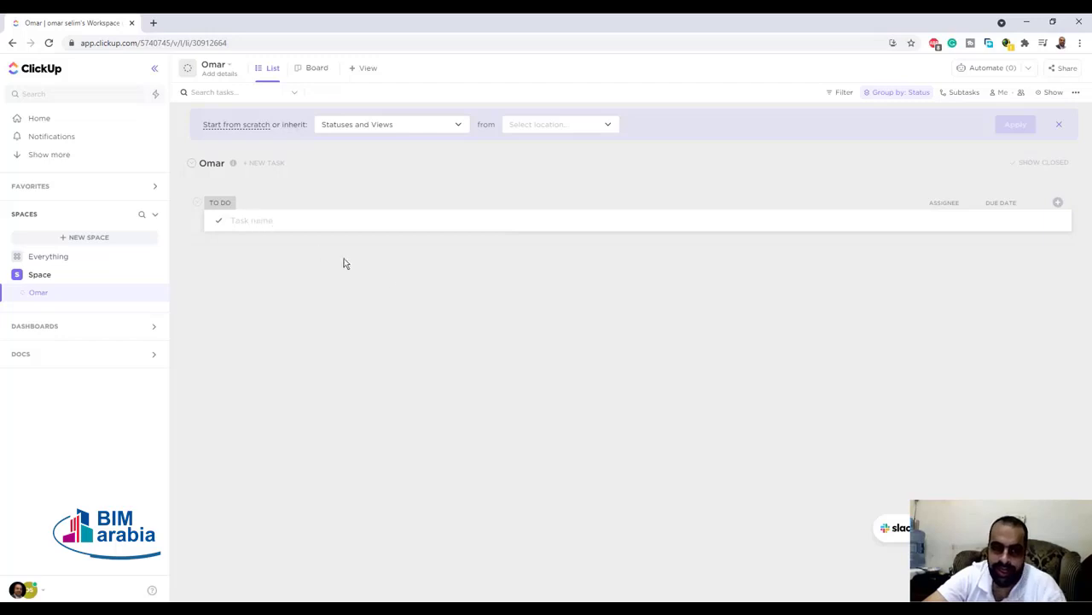
pyautogui.click(367, 68)
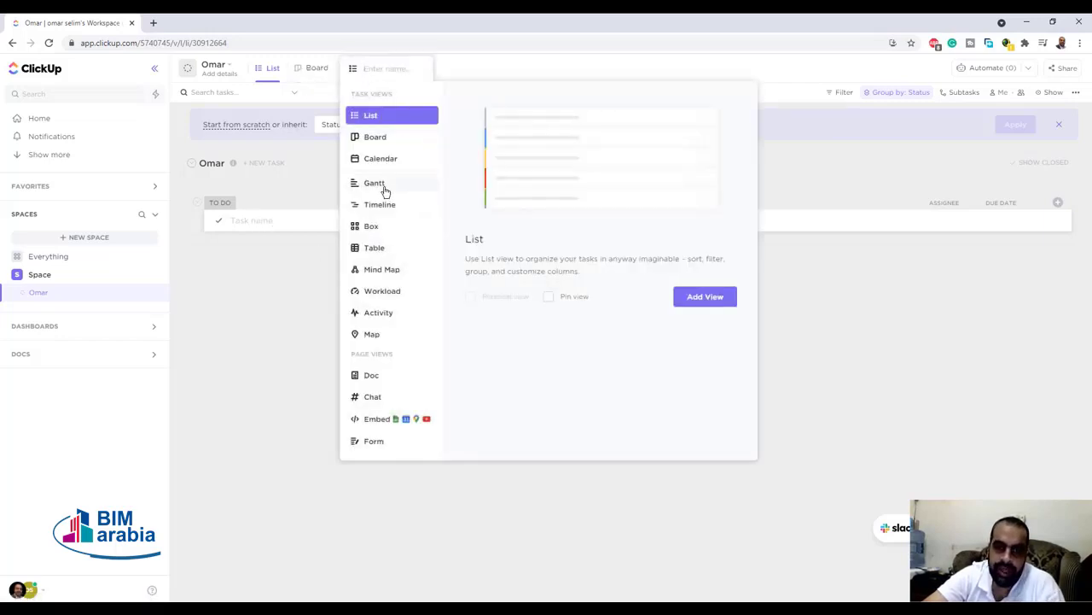
pyautogui.click(384, 189)
pyautogui.click(415, 206)
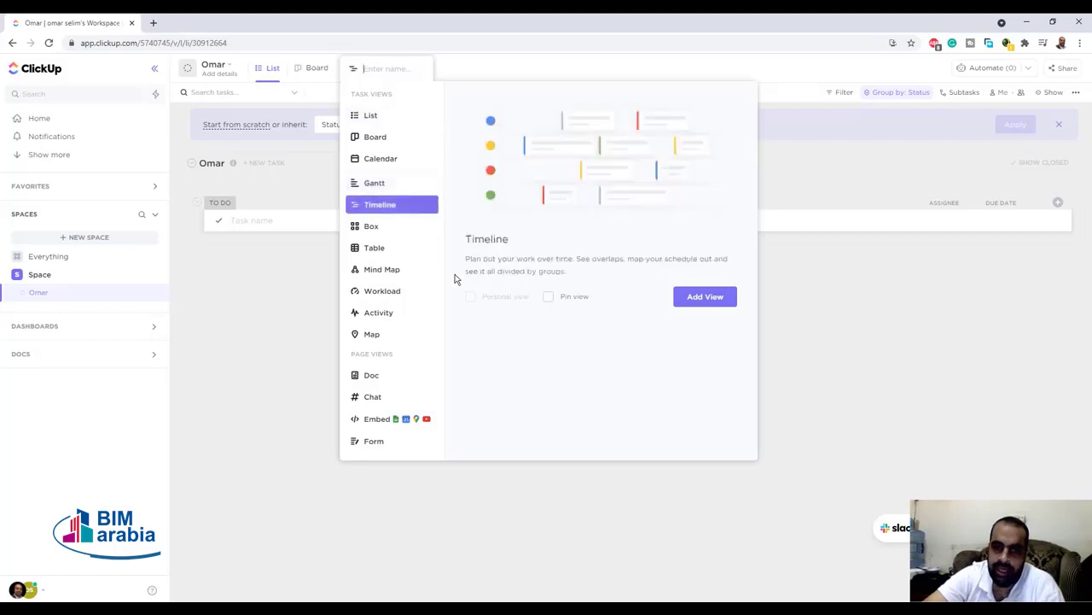
pyautogui.click(385, 231)
pyautogui.click(377, 248)
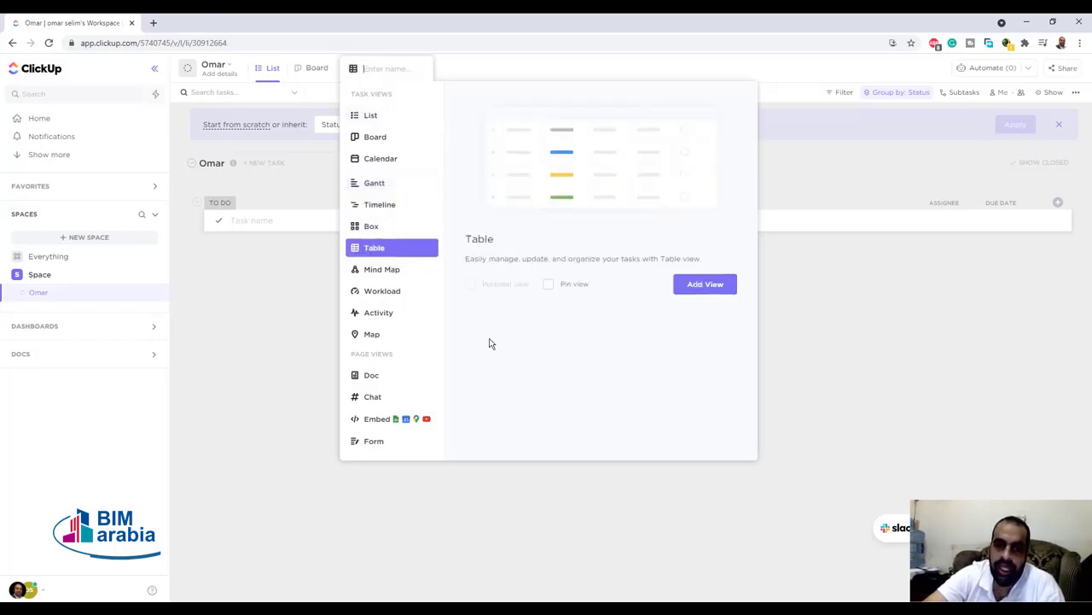
pyautogui.click(387, 276)
pyautogui.click(397, 295)
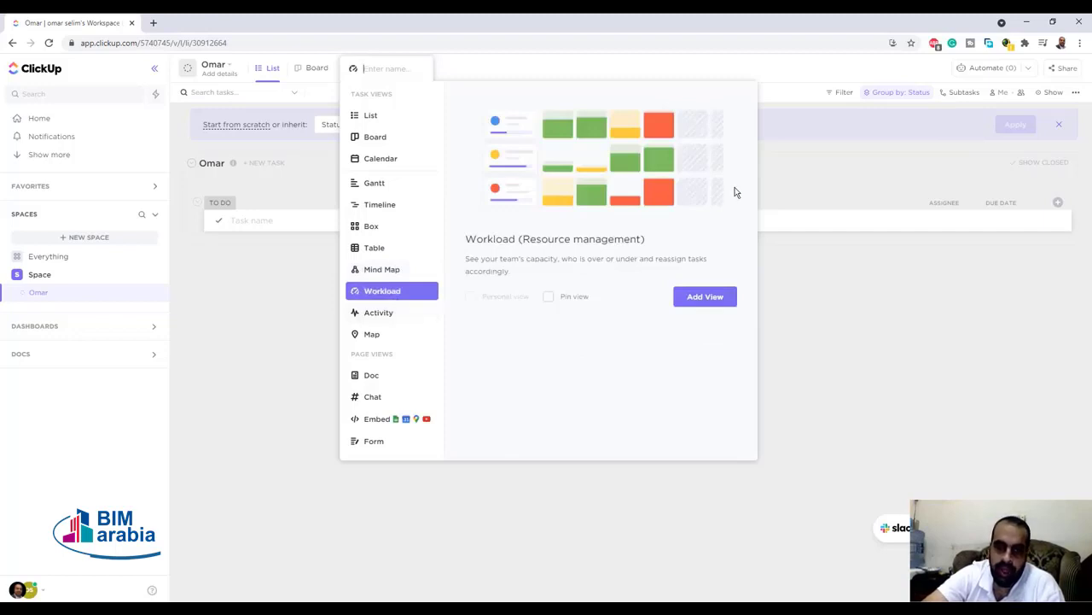
pyautogui.click(373, 331)
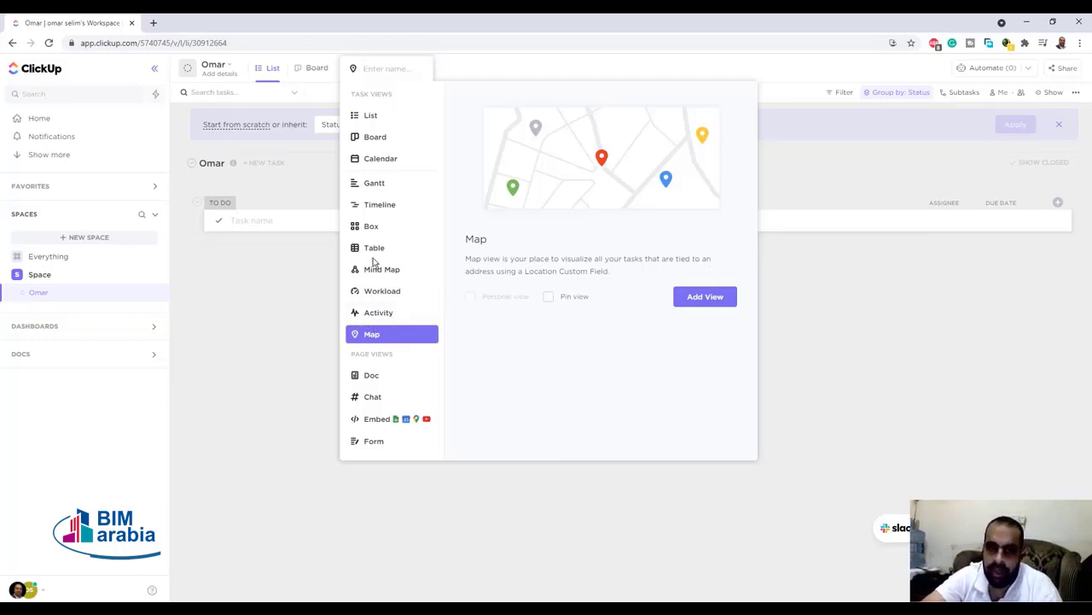
pyautogui.click(804, 451)
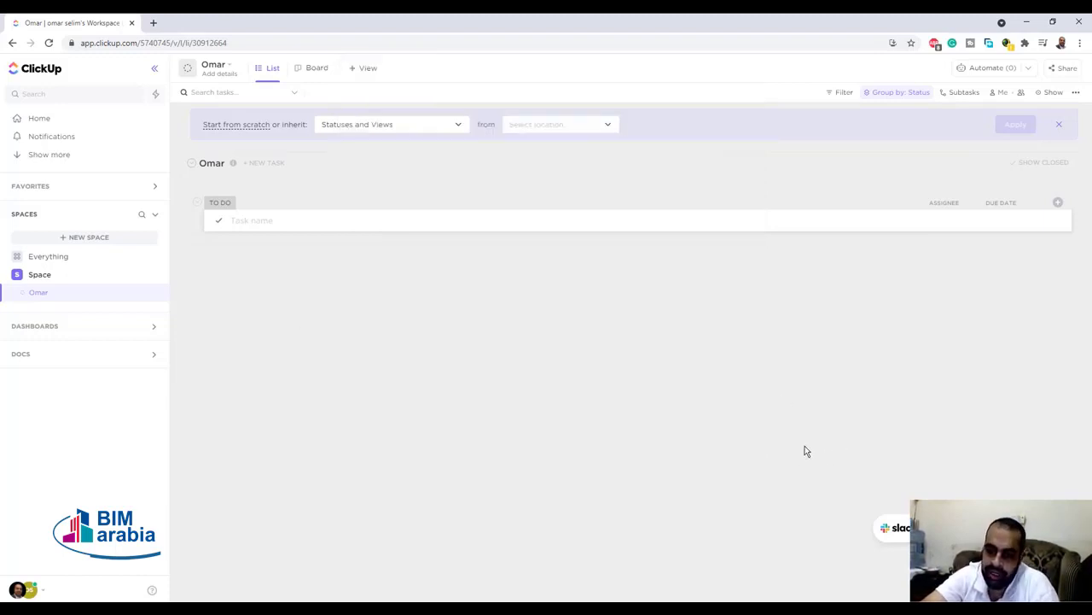